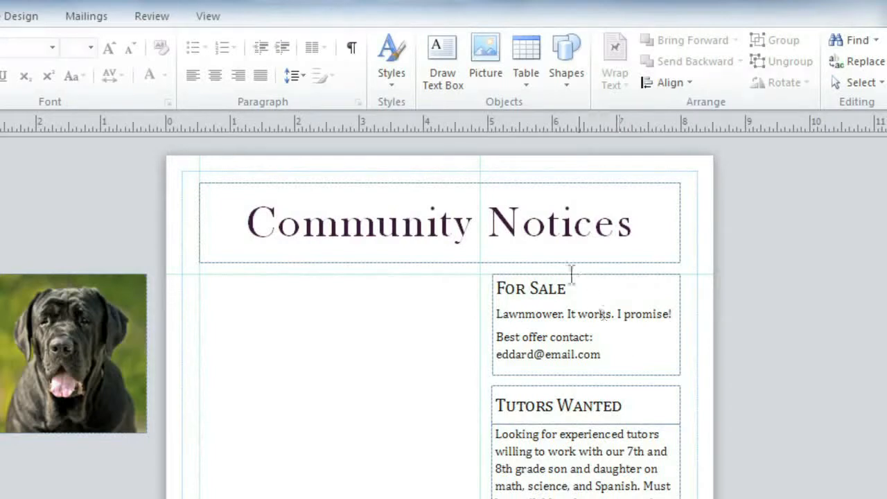
- Draw a text box in the left column, type the 'Lost Dog 2 year old female' notice, and drag in the dog photo
click(447, 96)
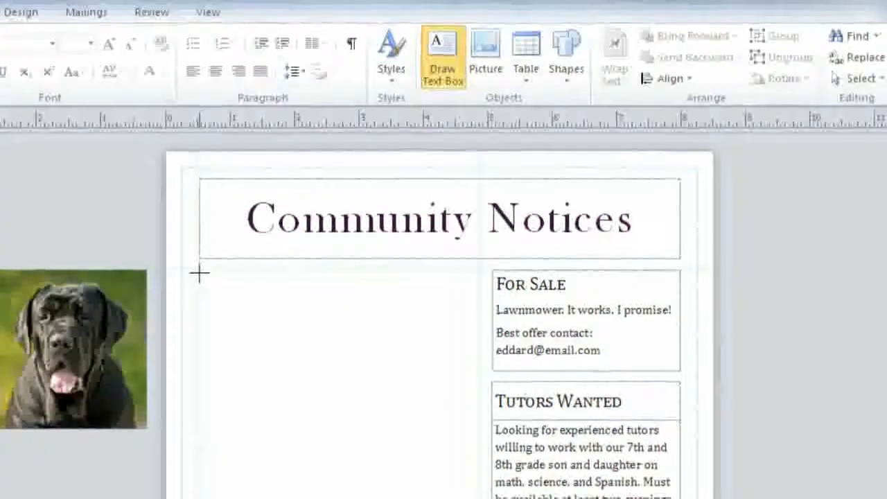
drag(198, 274, 303, 372)
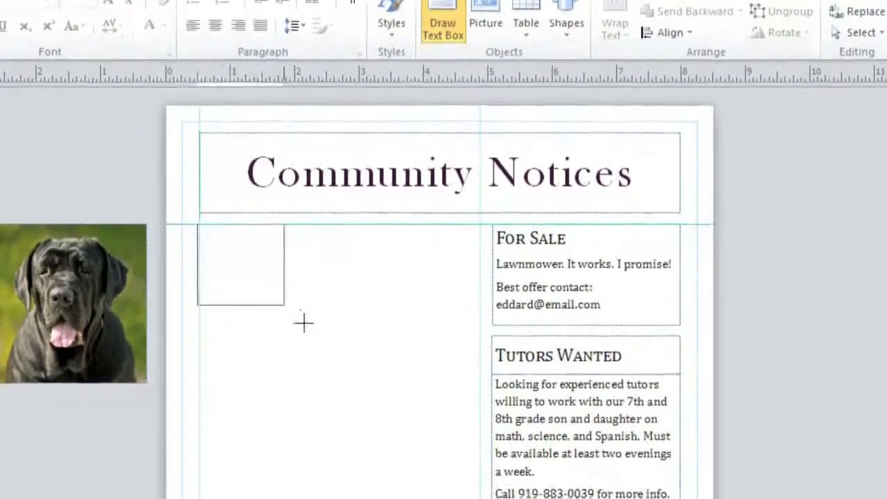
drag(303, 322, 481, 473)
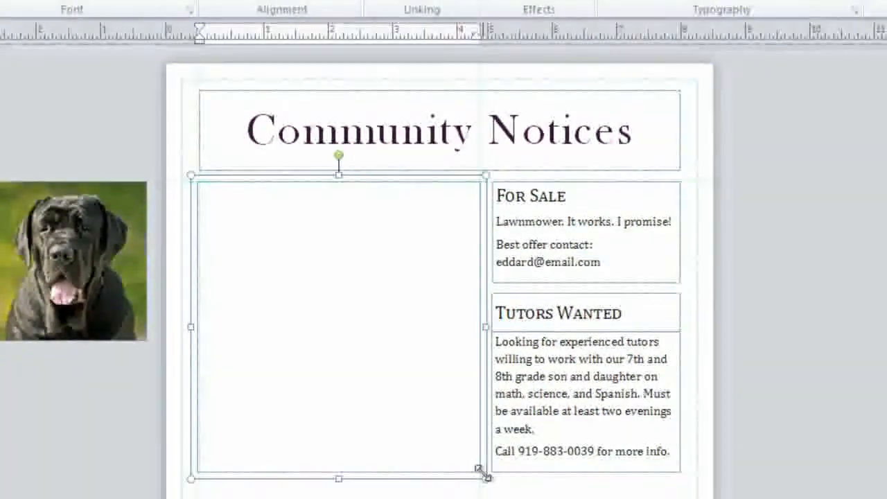
text(Lost Dog )
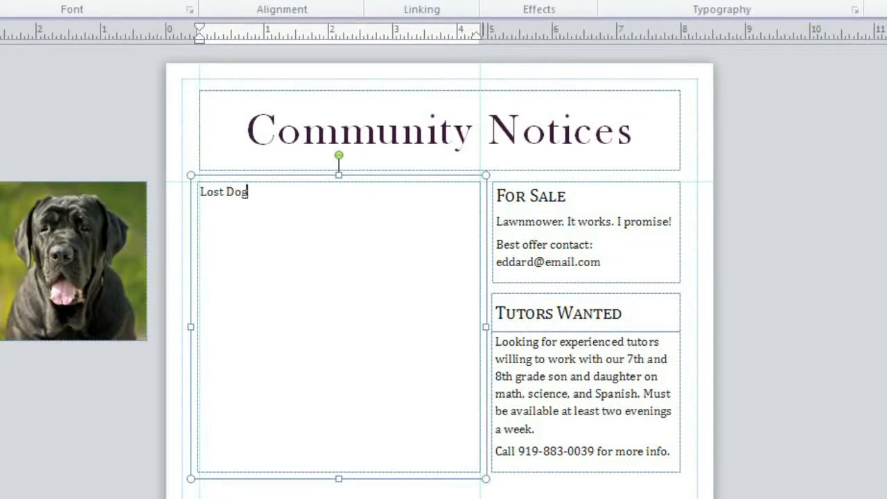
text(2 year old female Mastiff. Don’t be put off by her size — a little skittish but very sweet. La)
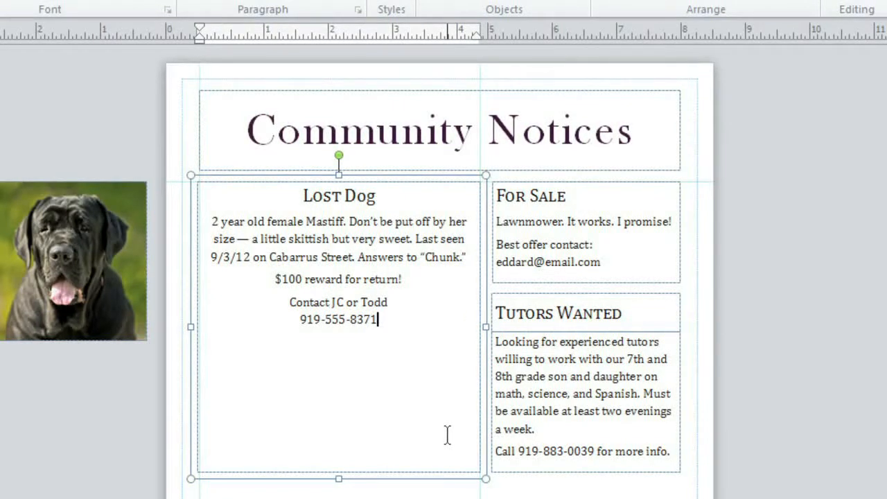
drag(104, 234, 366, 270)
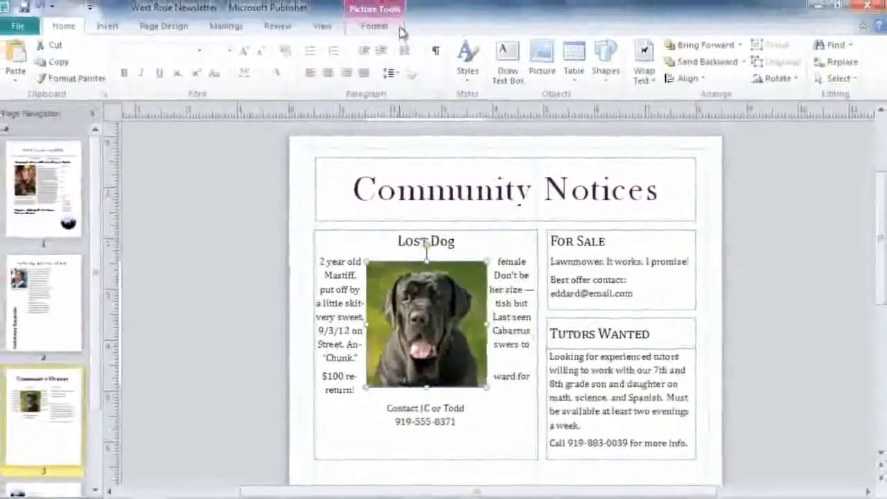
- Set the dog photo's text wrapping to Top and Bottom inside the Lost Dog notice
click(397, 28)
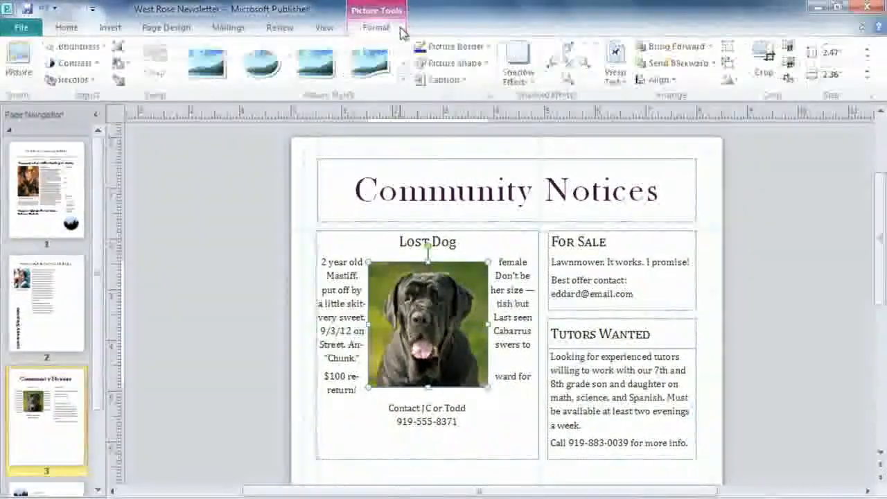
click(613, 79)
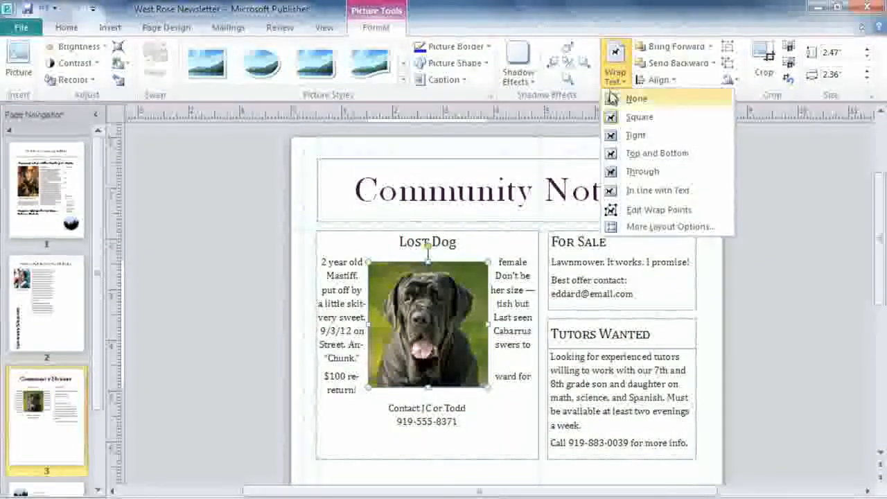
click(612, 155)
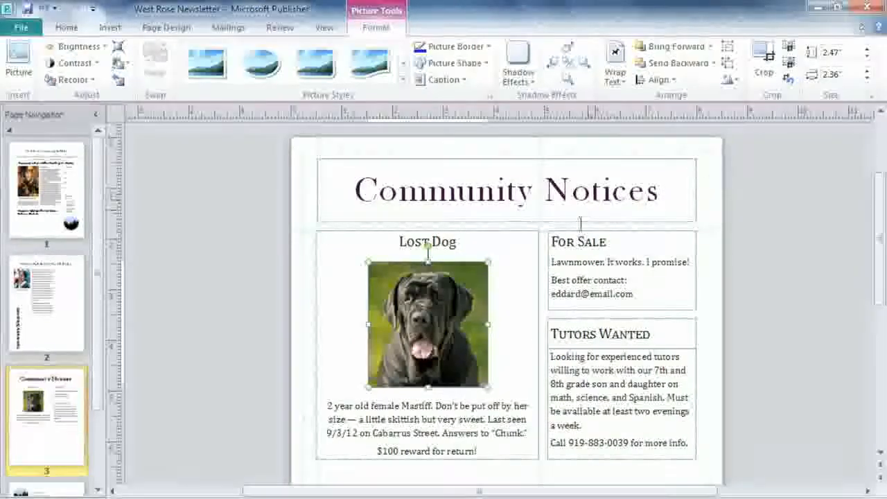
click(510, 451)
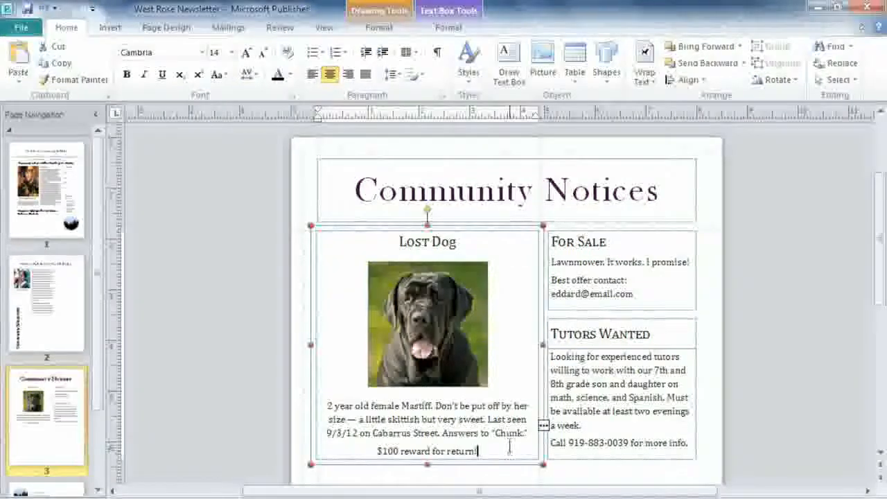
- Set the Lost Dog box's Text Fit to Grow Text Box to Fit, then add a second contact phone number
click(473, 31)
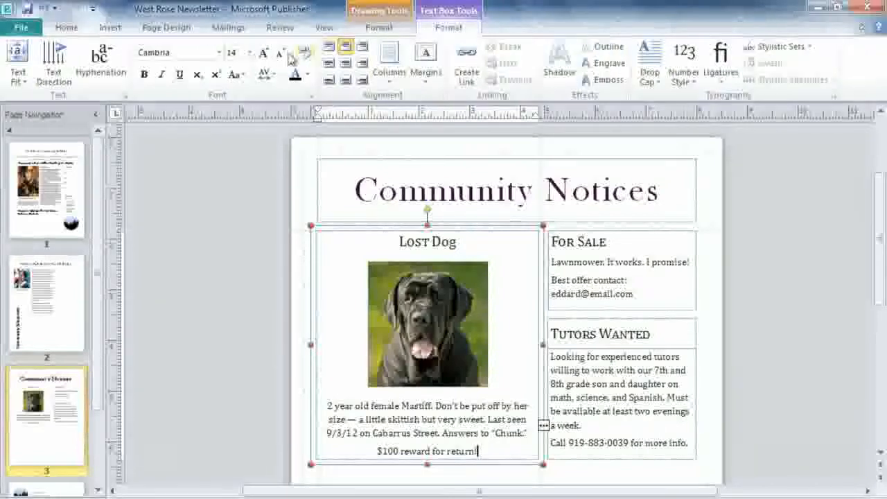
click(19, 83)
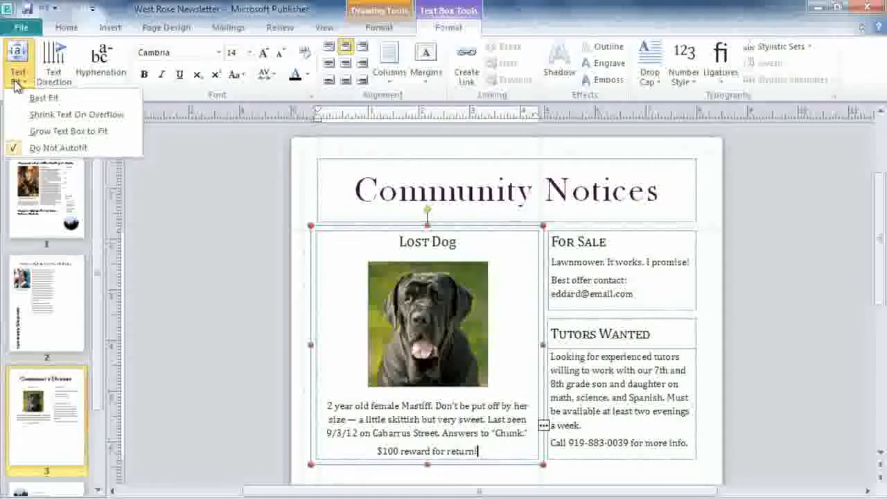
click(17, 118)
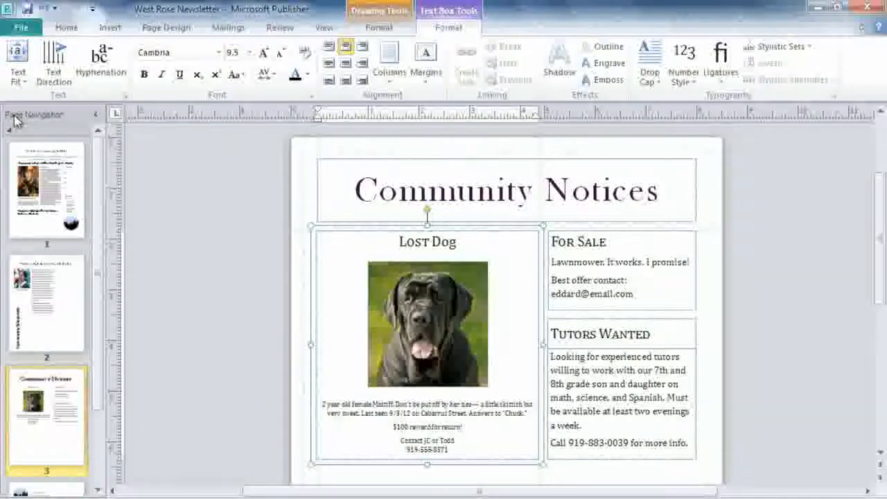
click(43, 8)
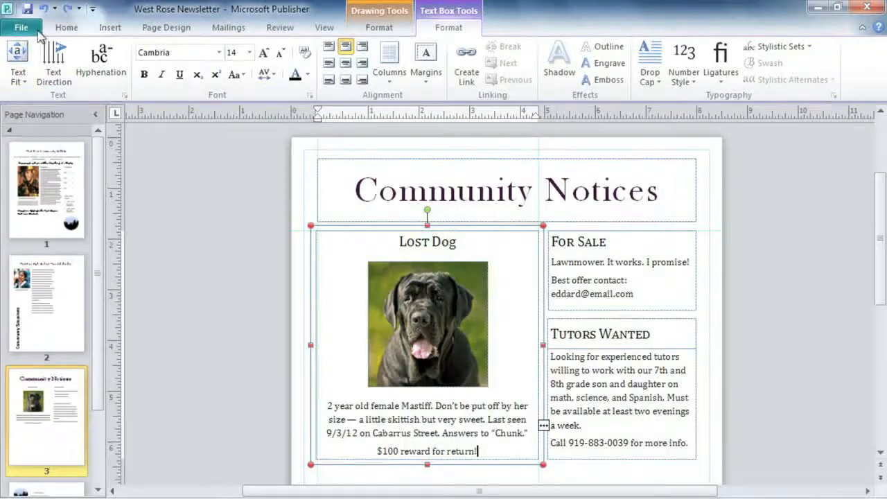
click(21, 69)
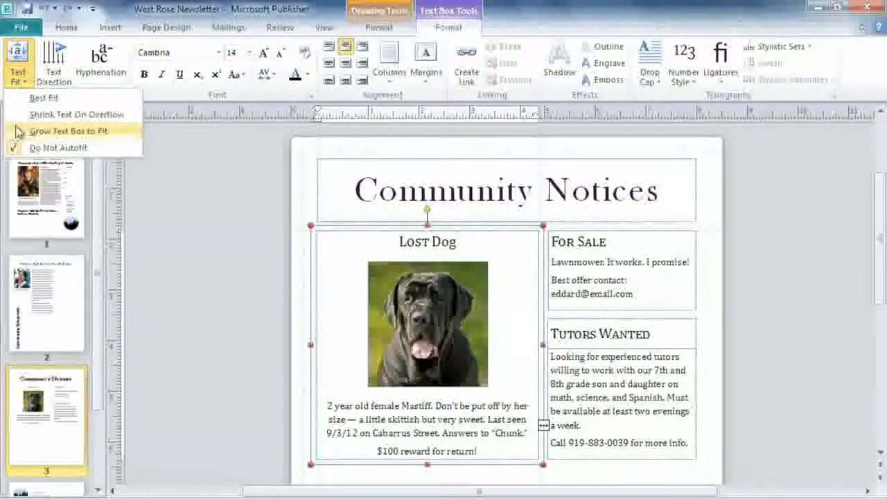
click(18, 133)
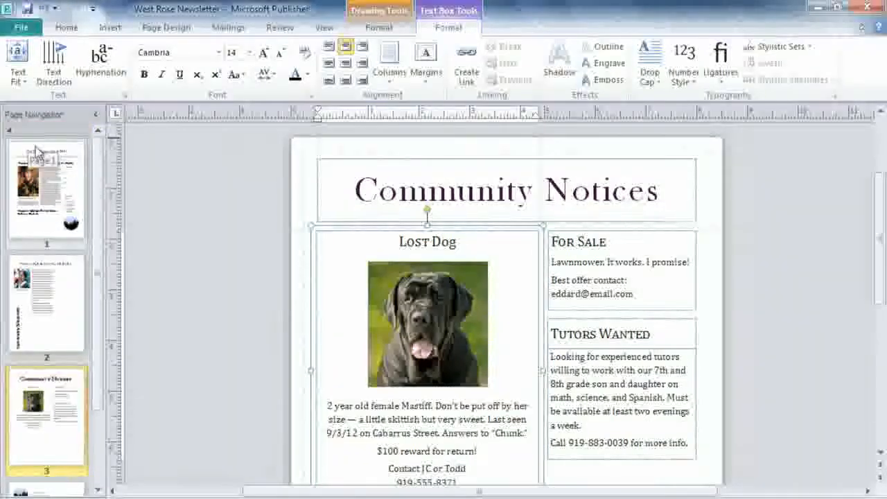
click(486, 483)
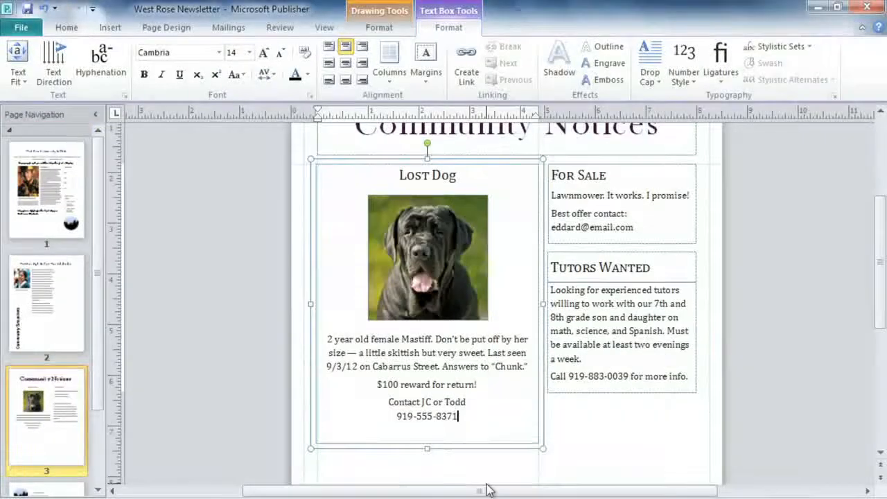
text(919-555-3855)
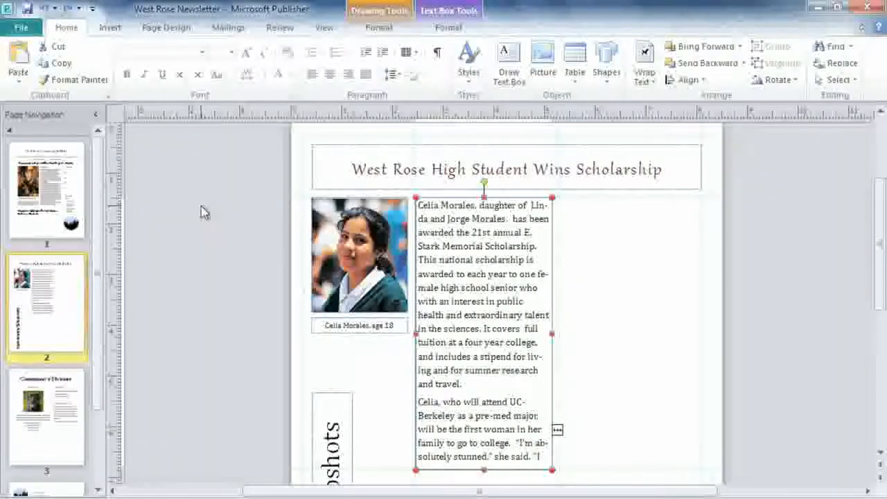
- Link the scholarship article's overflow into a new text box, placed beside the first column and enlarged to hold the rest
click(450, 29)
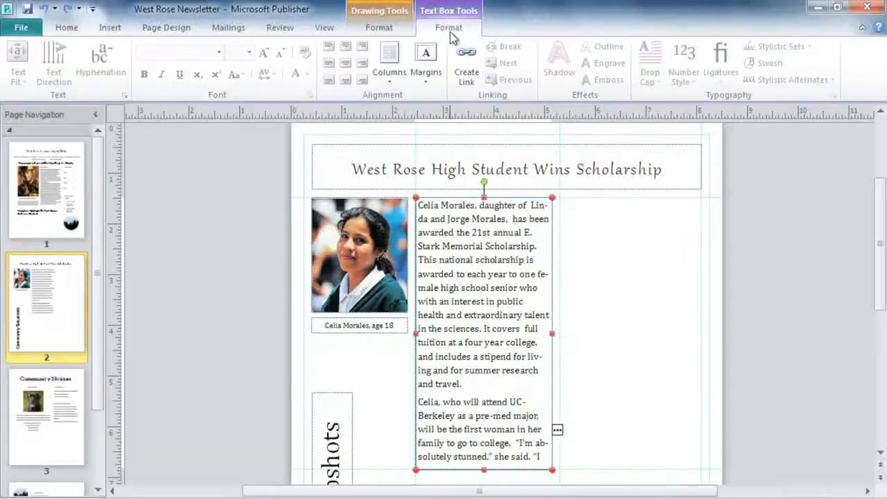
click(463, 64)
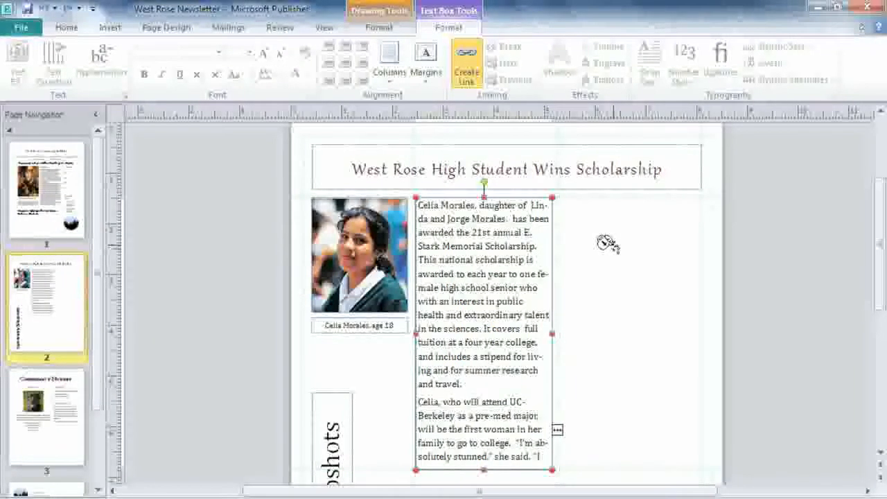
click(572, 210)
drag(583, 215, 566, 201)
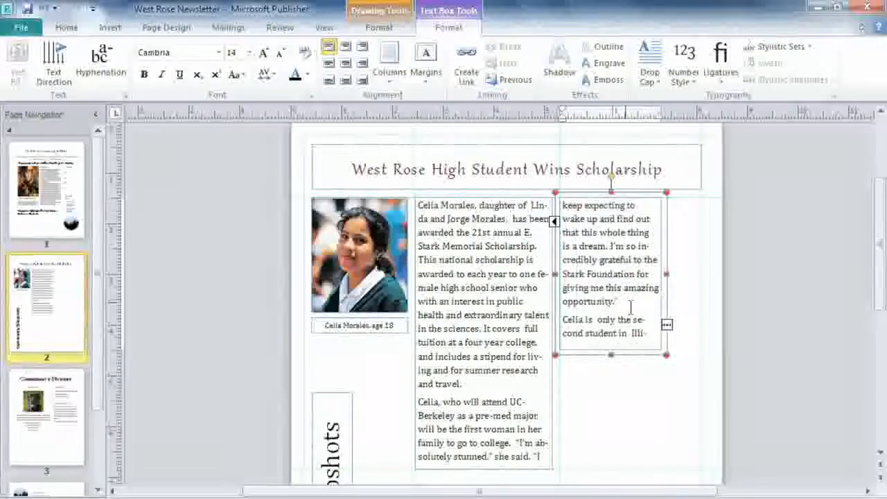
drag(663, 351, 702, 474)
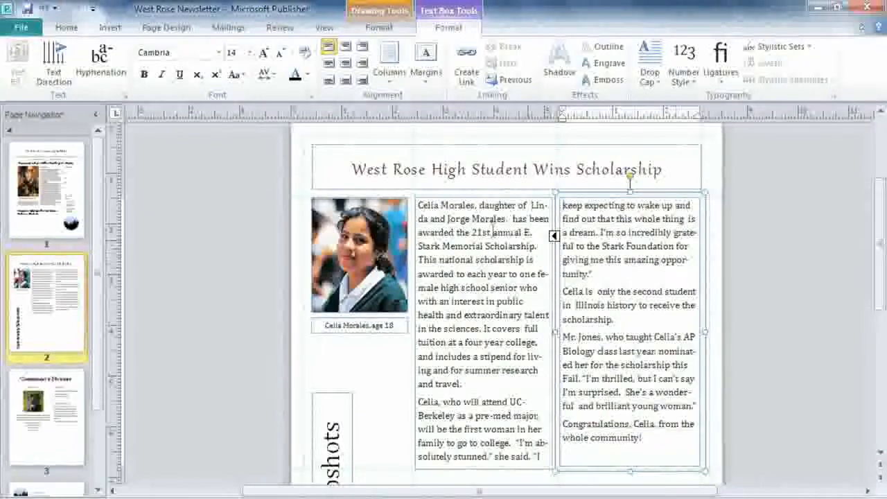
click(127, 70)
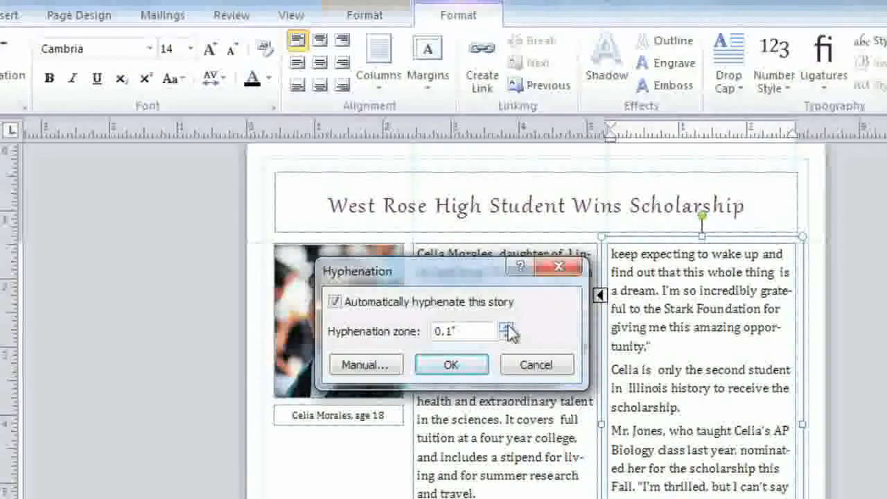
- Set the article's hyphenation zone to 0.8 inch and apply it
drag(509, 329, 509, 329)
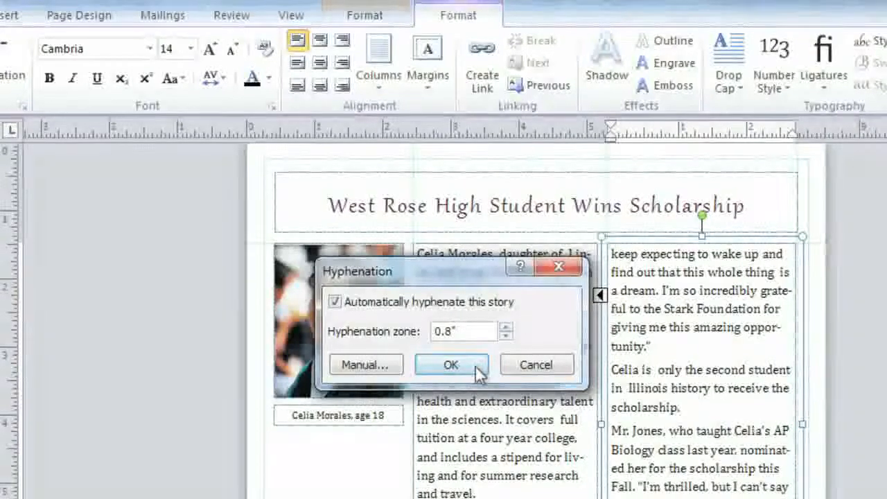
click(451, 366)
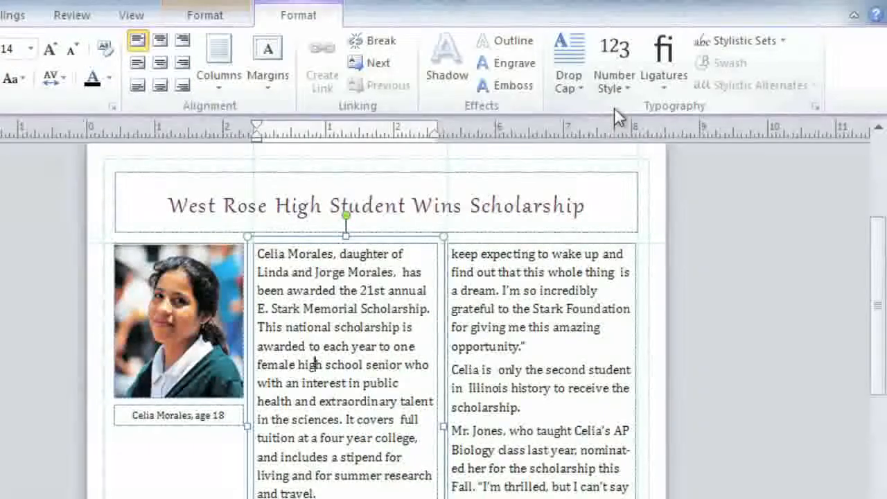
- Give the scholarship article's opening 'C' a decorative drop cap style from the gallery
click(571, 86)
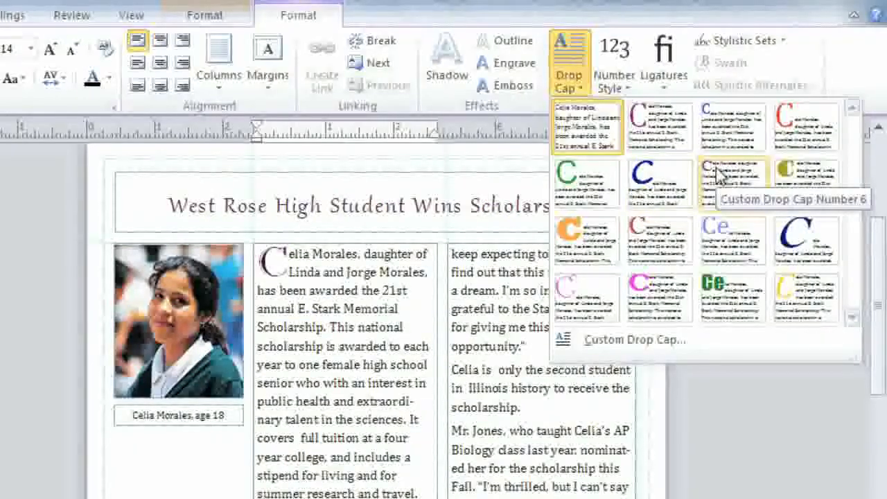
click(721, 176)
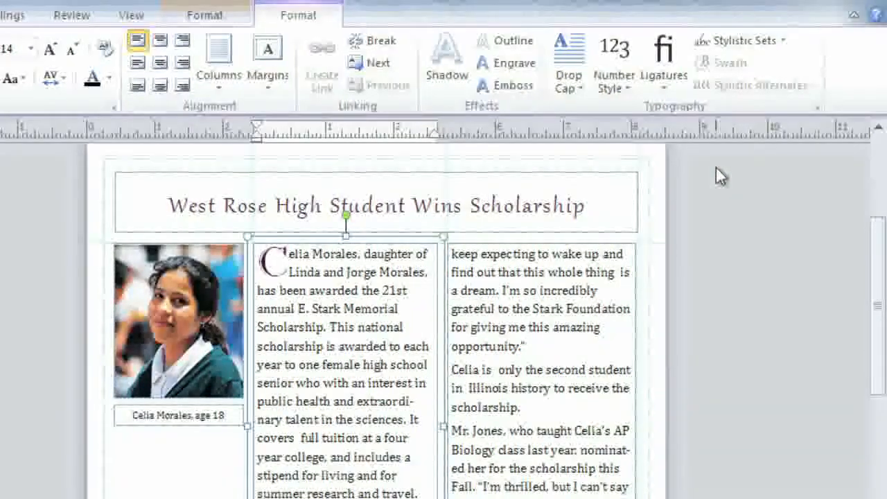
drag(621, 201, 198, 212)
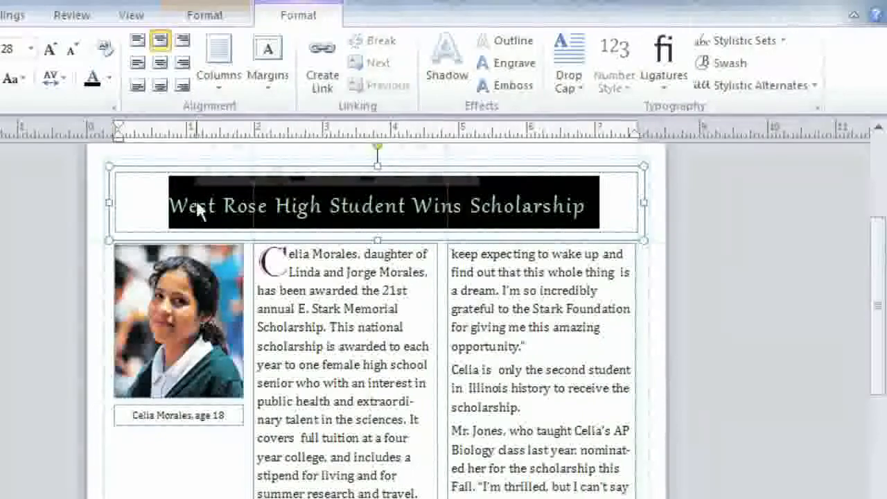
- Apply a flourished swash stylistic set to the scholarship headline
click(741, 56)
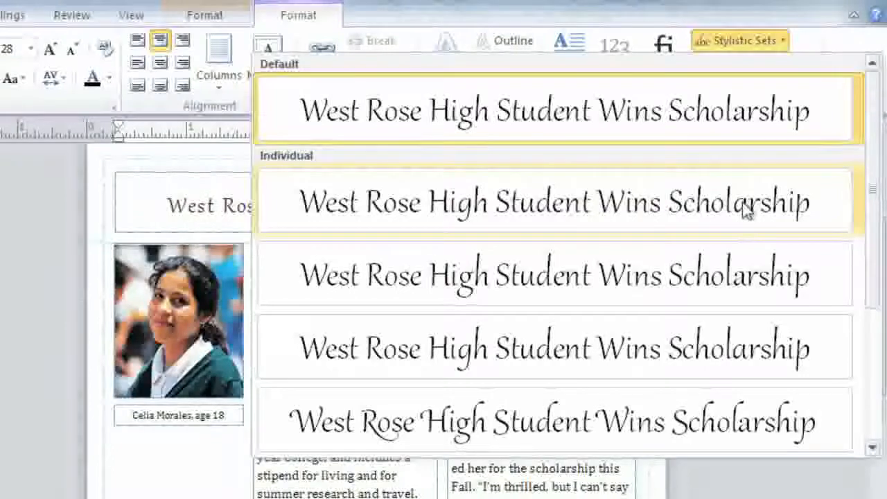
drag(878, 211, 872, 366)
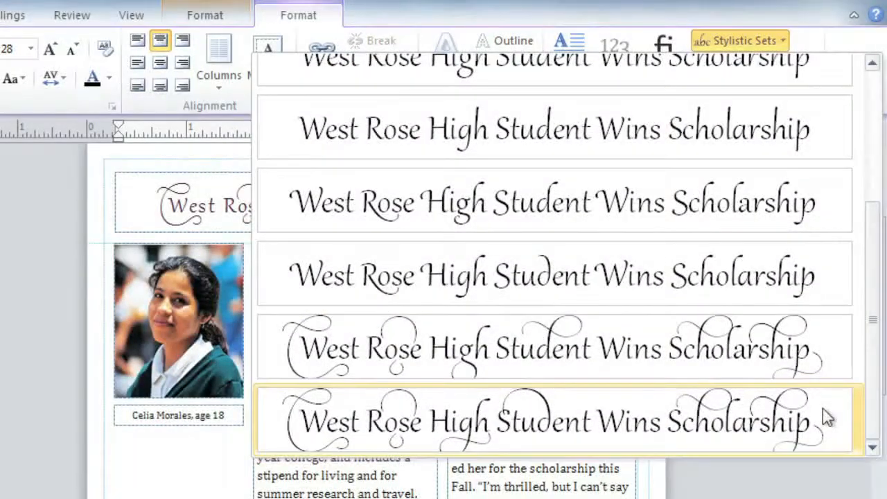
click(820, 288)
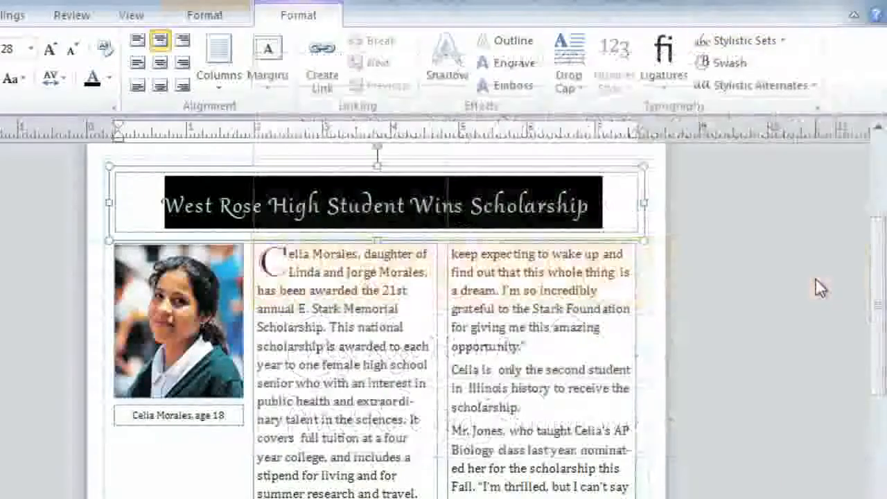
click(815, 278)
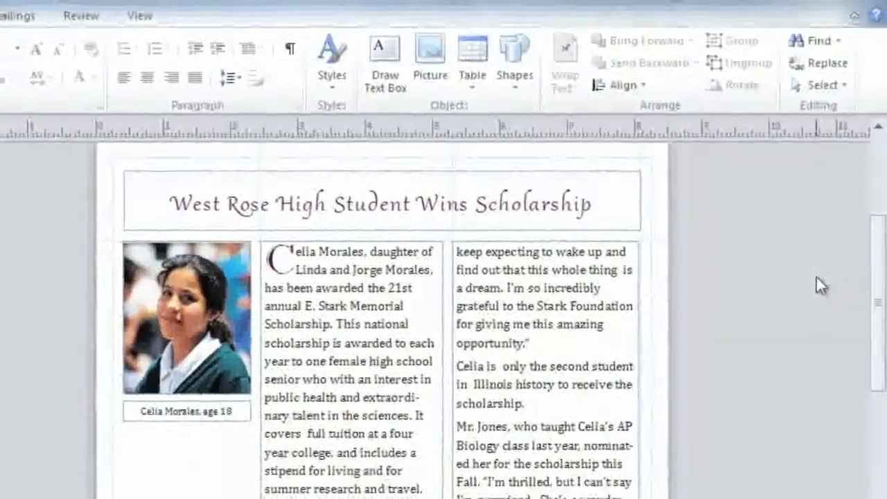